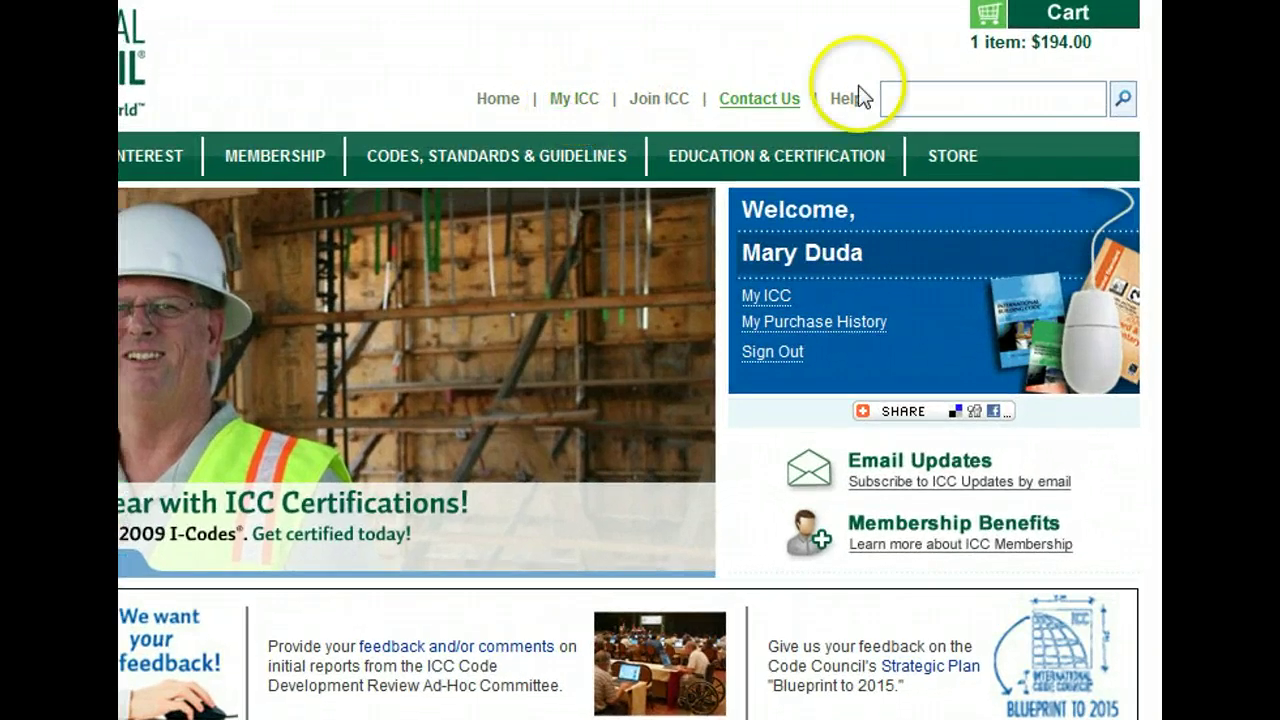
# Start a new CEU activity report from My ICC's CEU records, with activity option 01 Seminar Course(s) approved by ICC
pyautogui.click(757, 298)
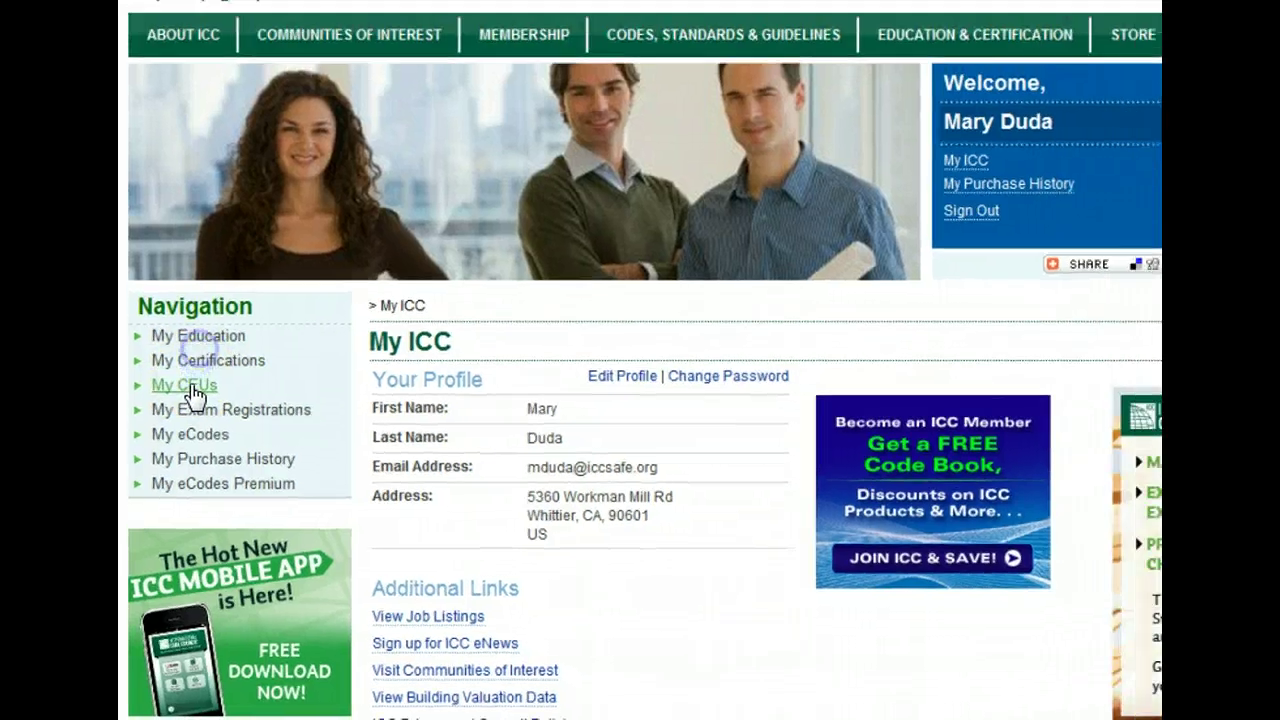
pyautogui.click(192, 348)
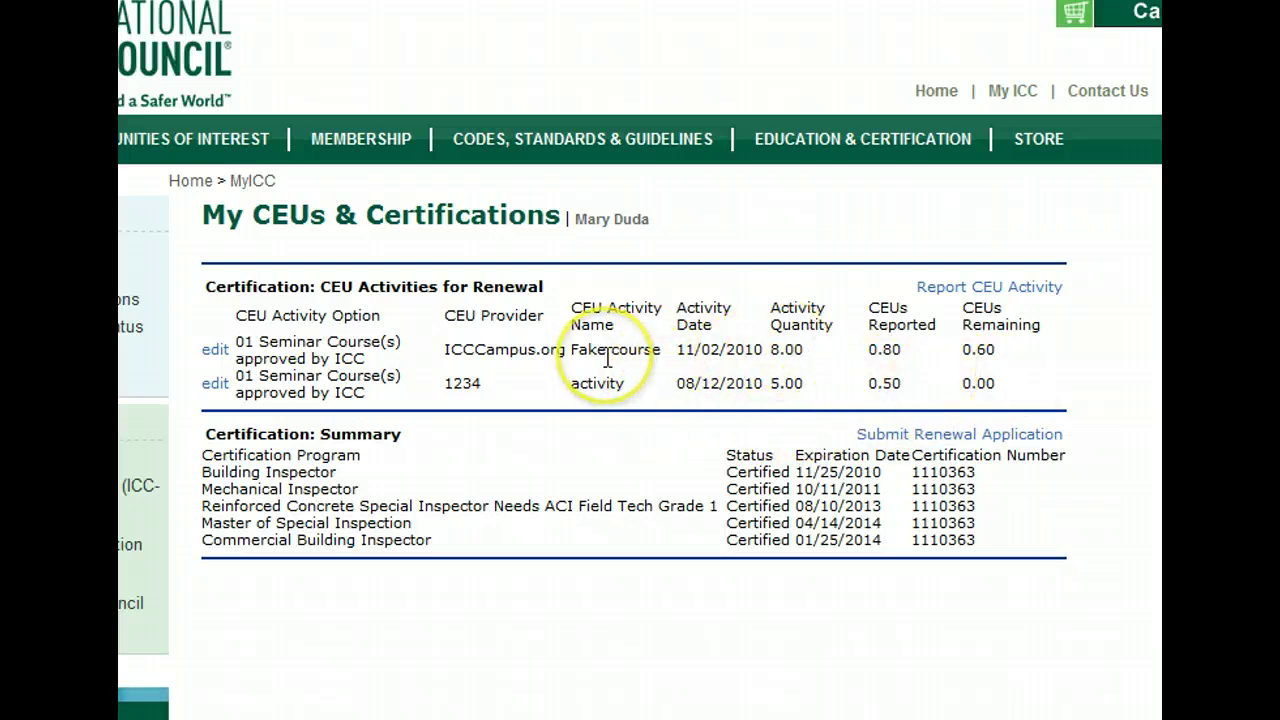
pyautogui.click(967, 287)
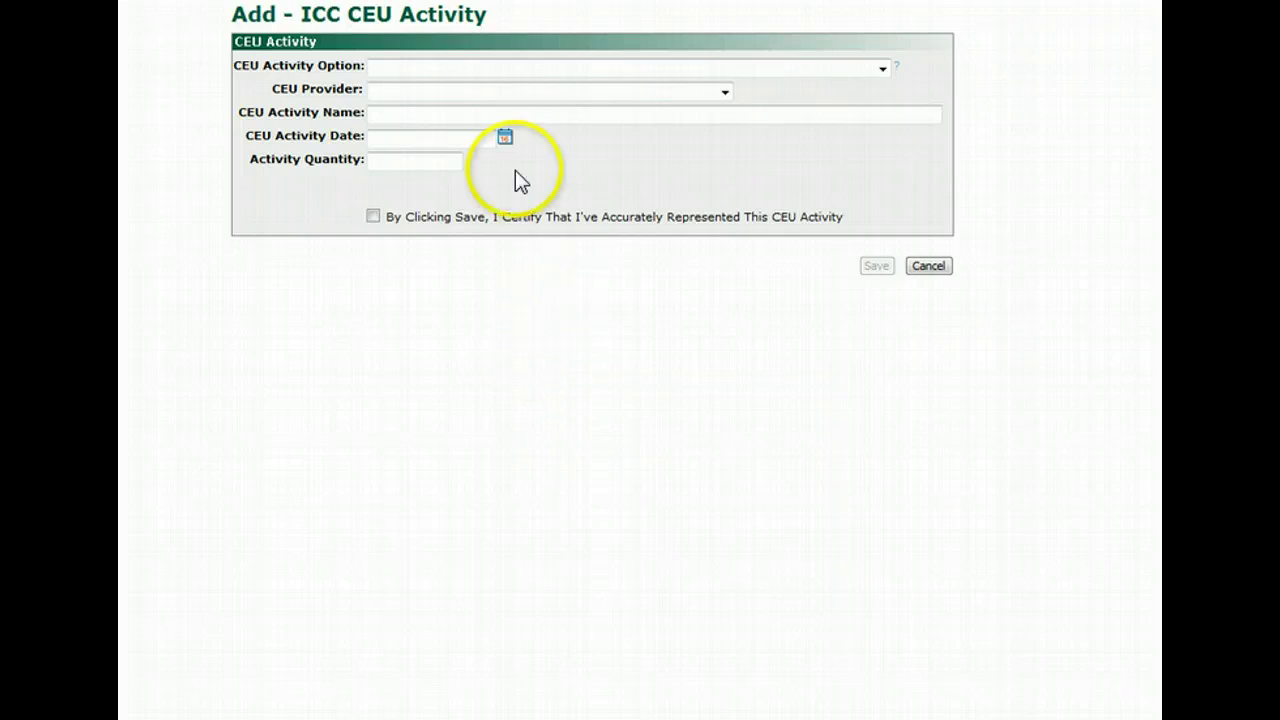
pyautogui.click(541, 68)
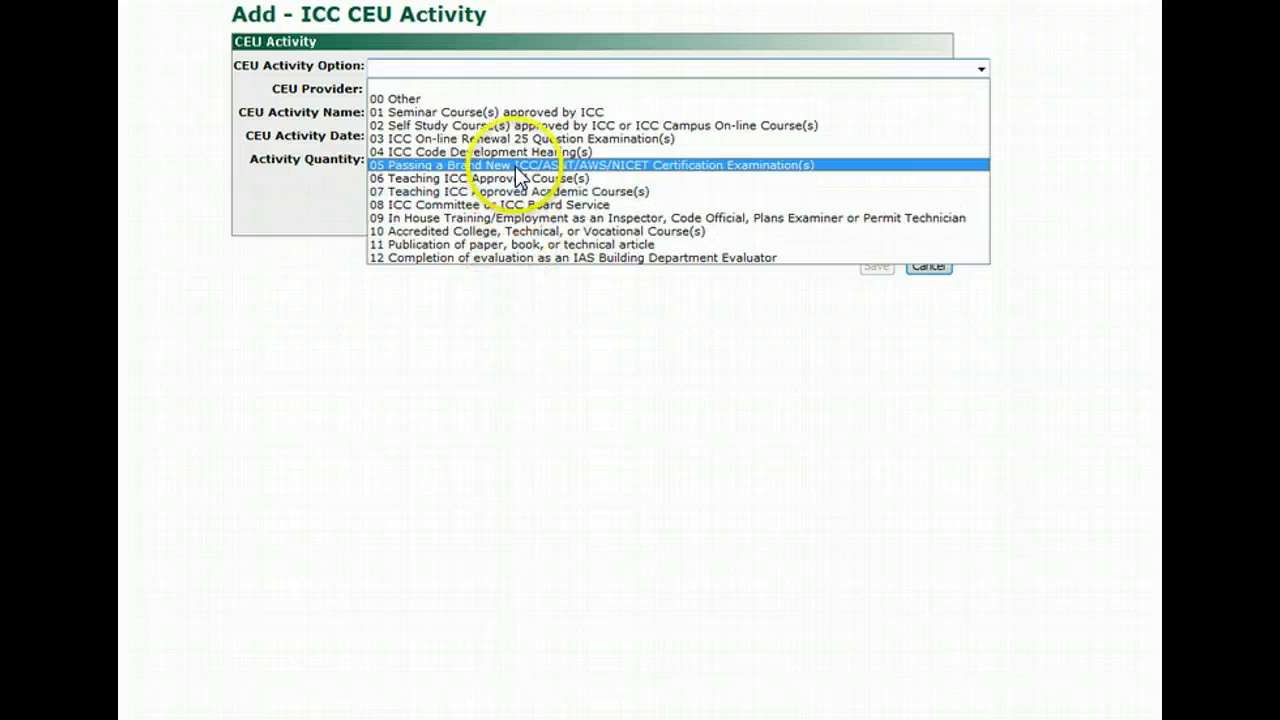
pyautogui.click(524, 111)
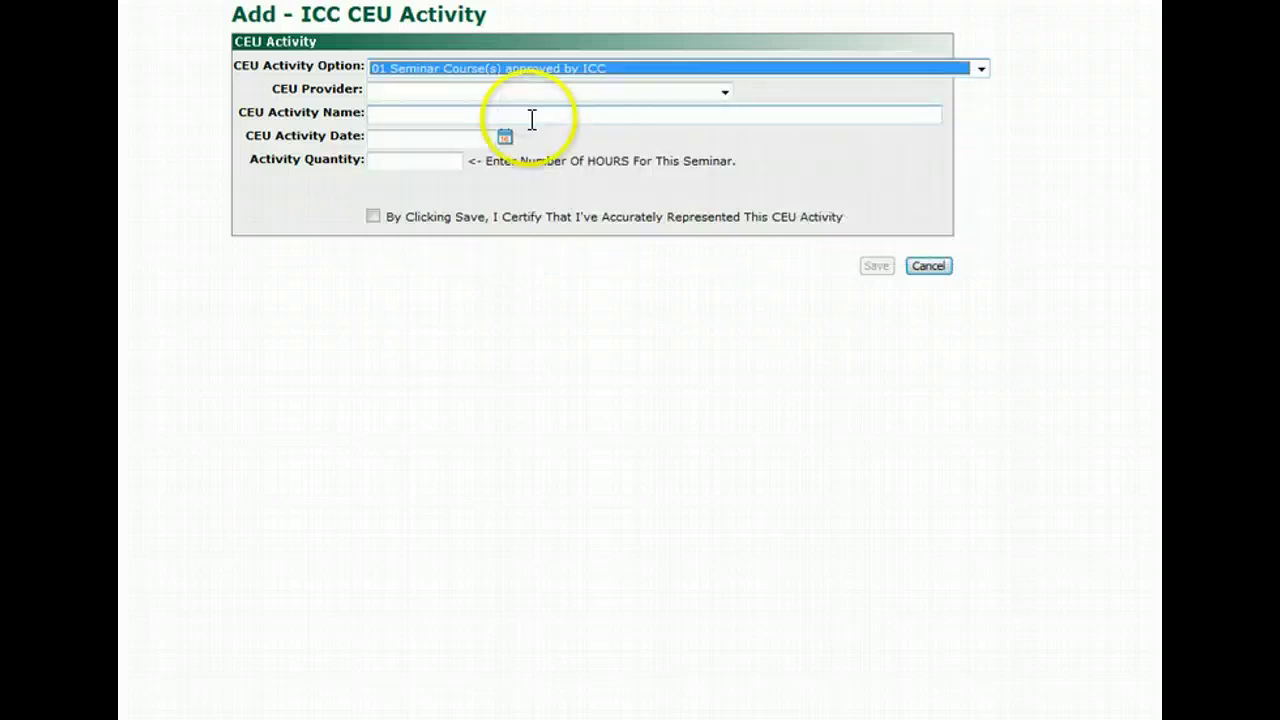
pyautogui.click(544, 91)
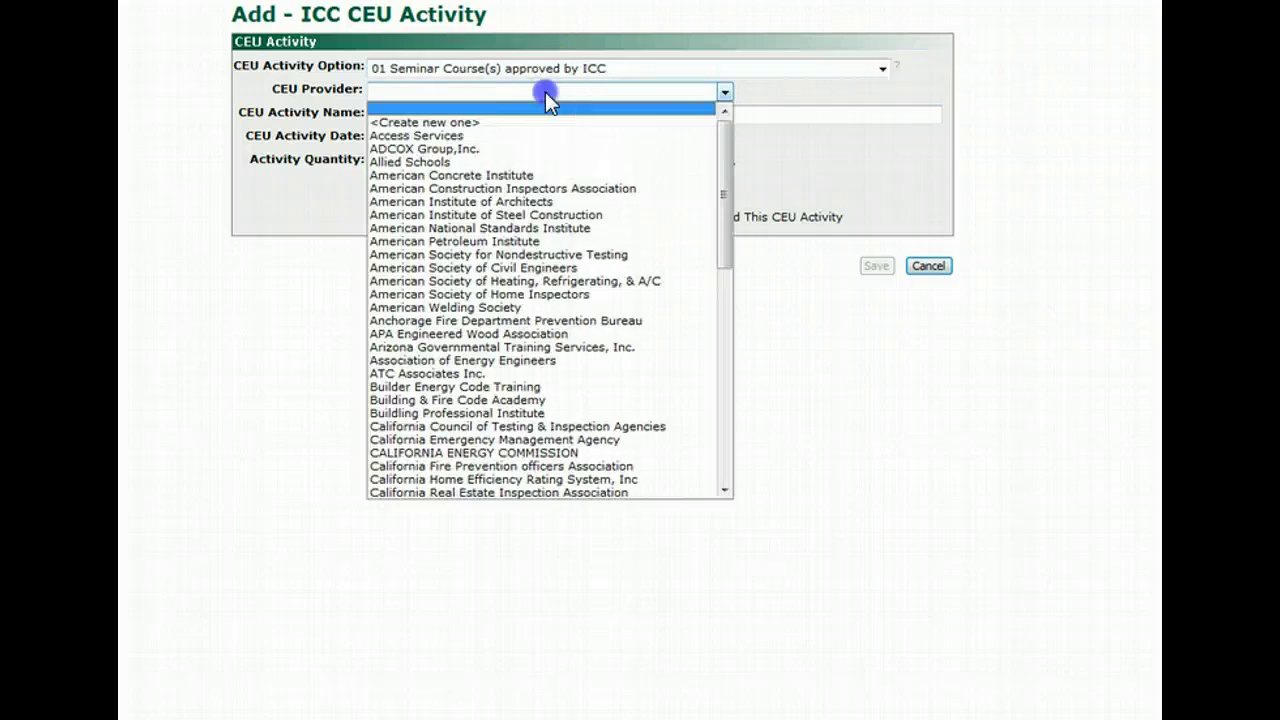
pyautogui.moveTo(729, 166); pyautogui.dragTo(712, 328)
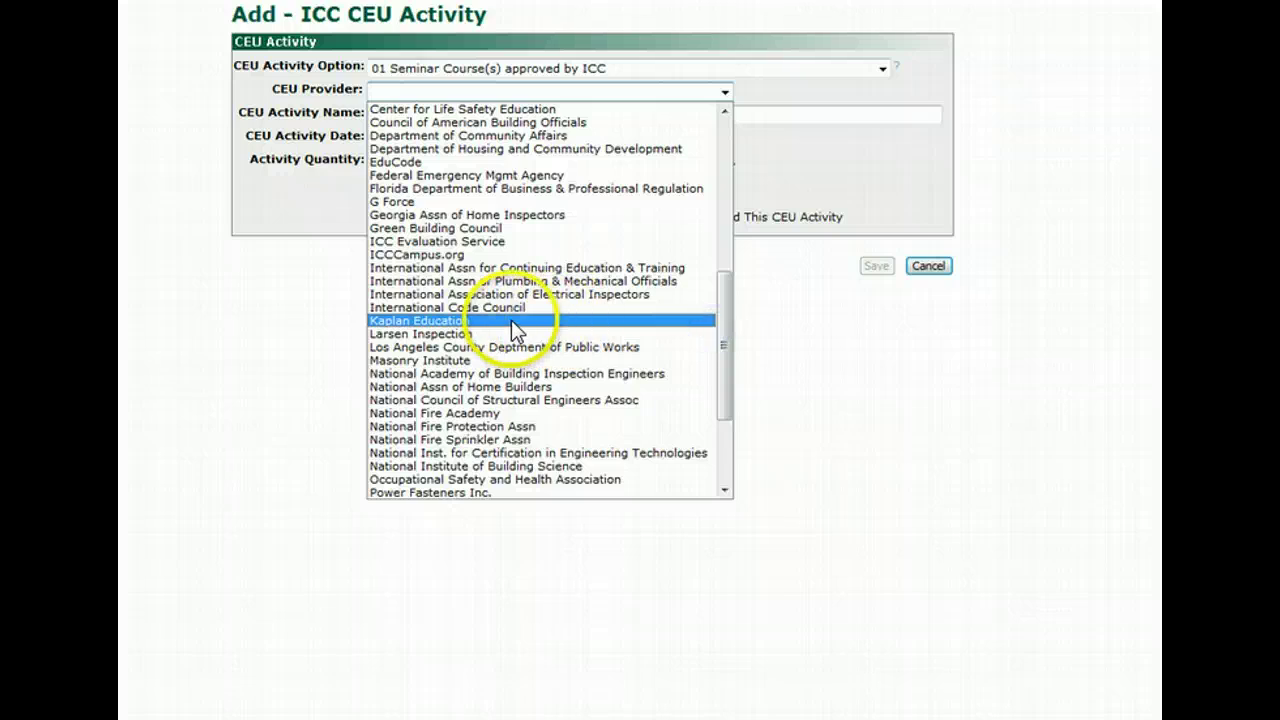
pyautogui.click(727, 220)
pyautogui.click(721, 119)
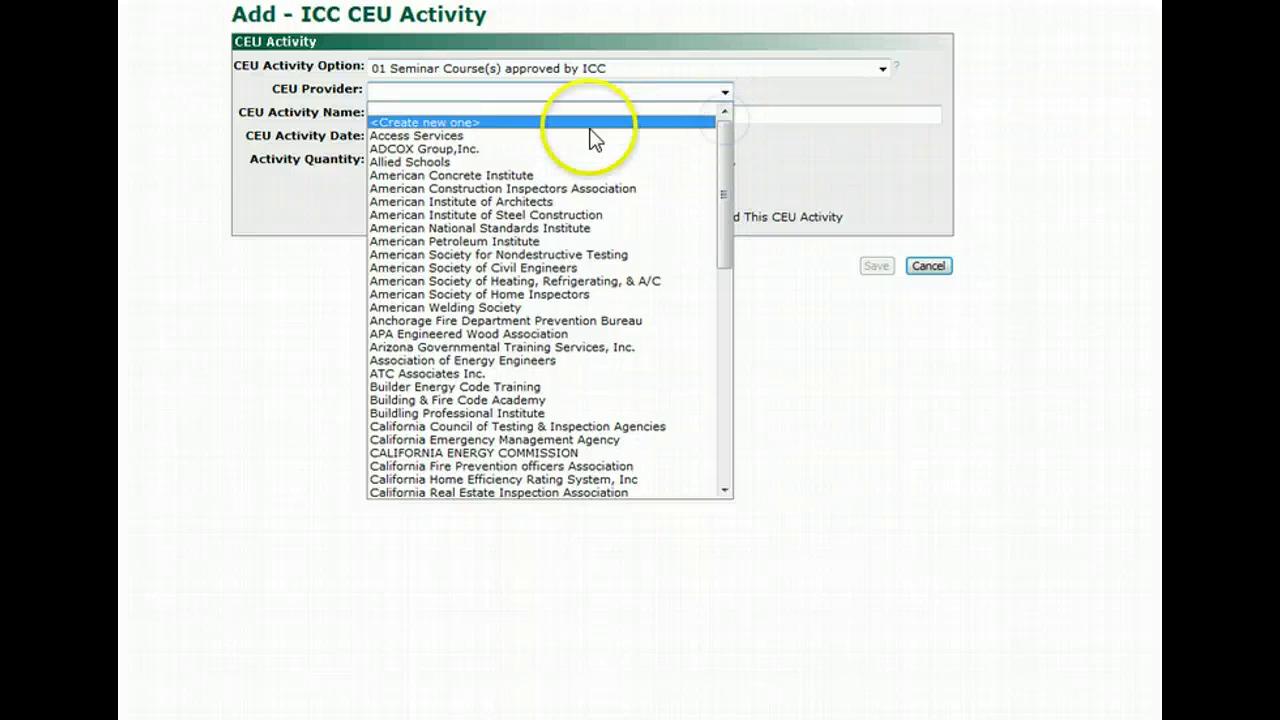
pyautogui.click(422, 123)
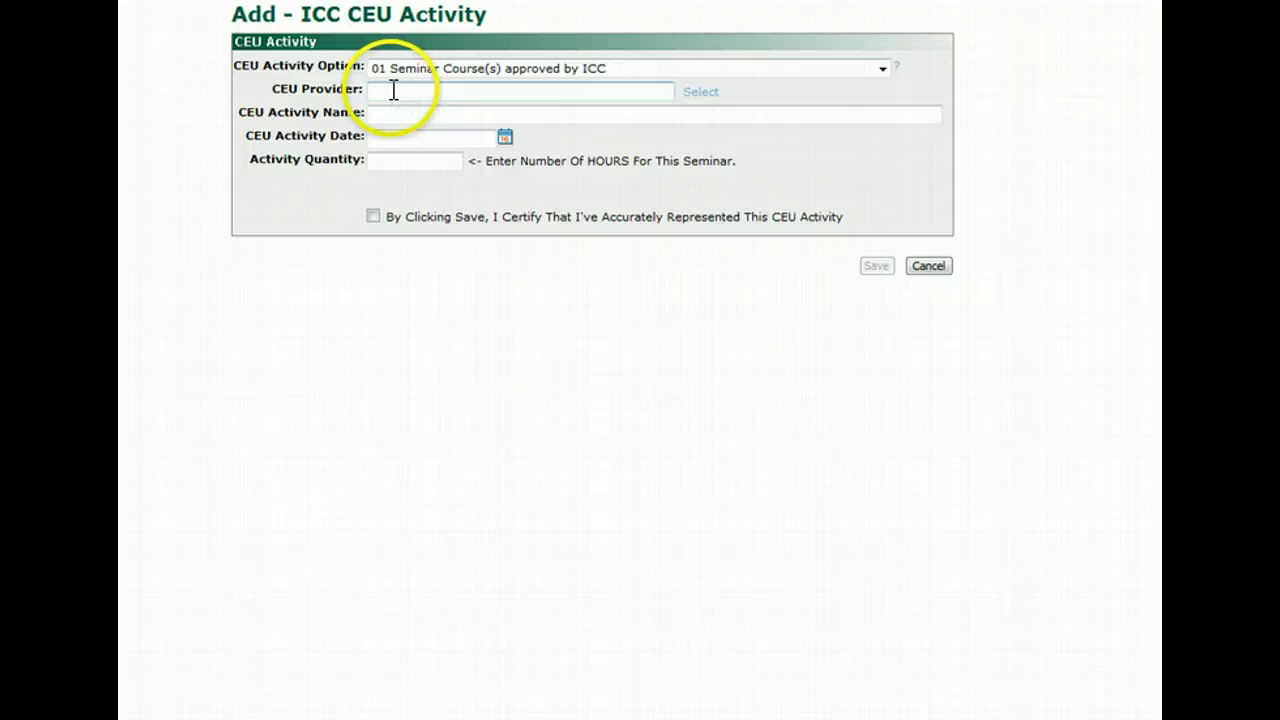
pyautogui.click(700, 92)
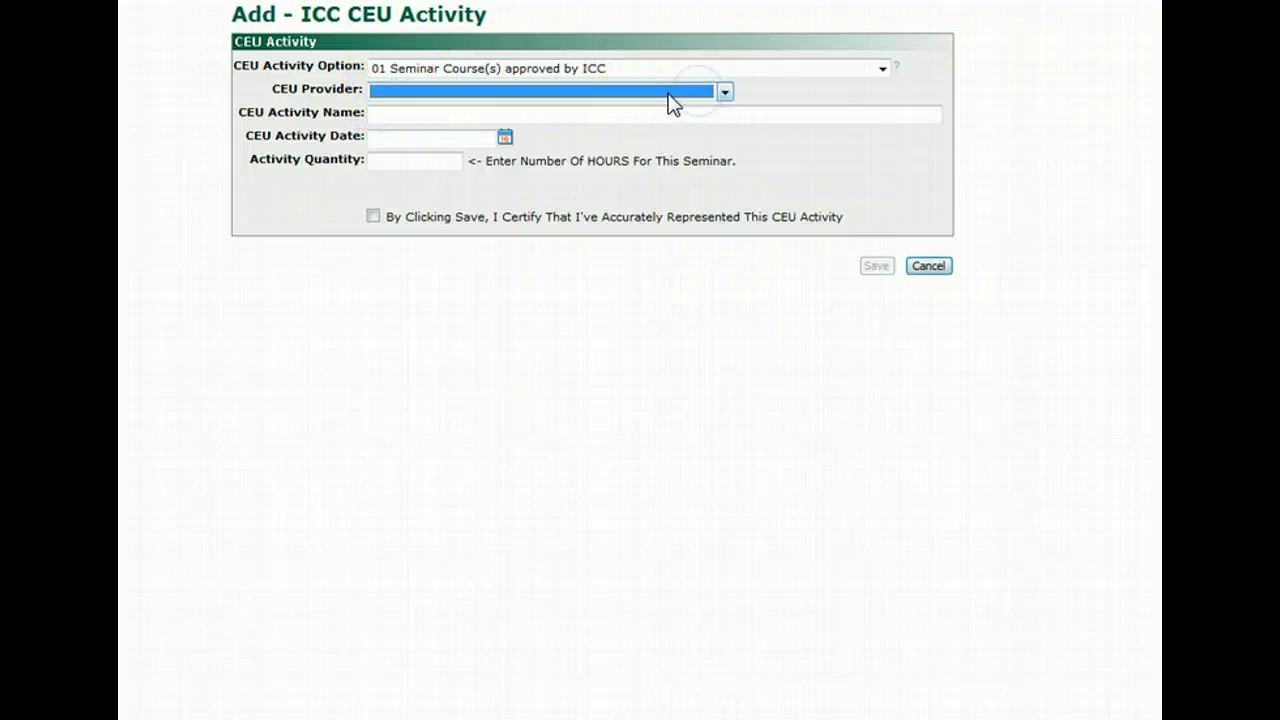
# Set the CEU provider to ICCCampus.org
pyautogui.click(725, 91)
pyautogui.moveTo(726, 191); pyautogui.dragTo(729, 330)
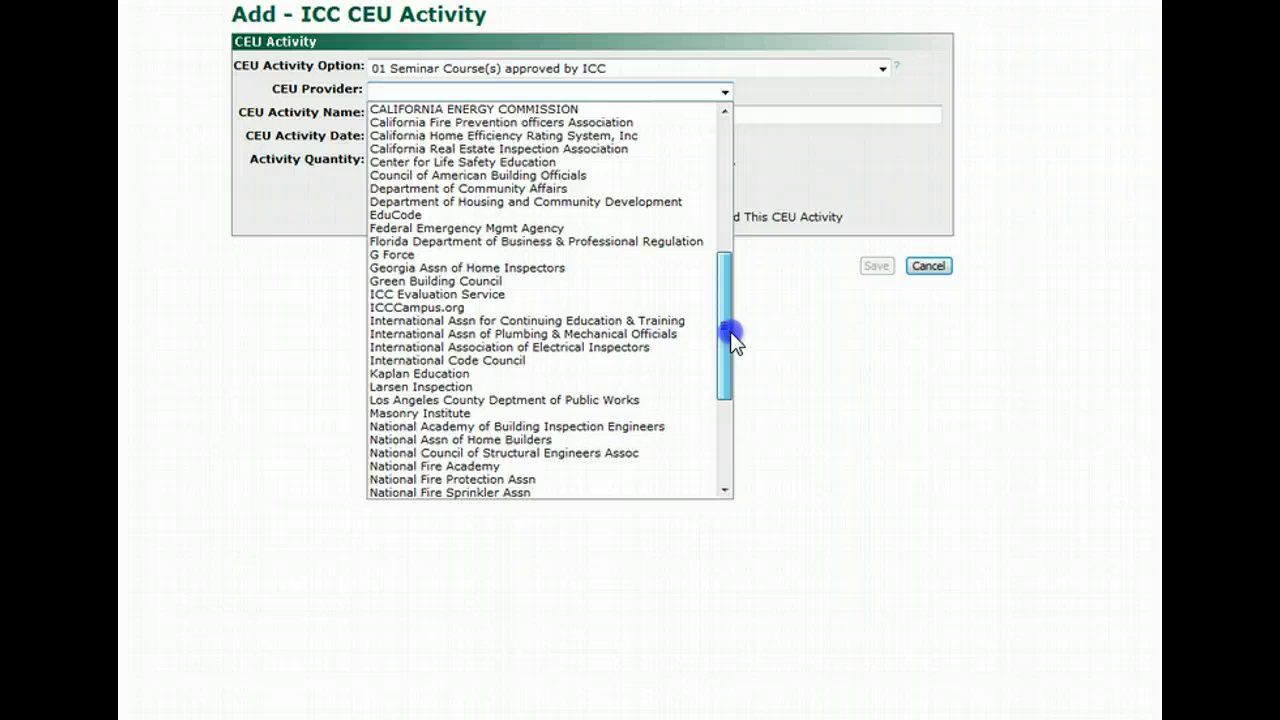
pyautogui.click(506, 308)
# Name the CEU activity Seminar 101 and set its activity date to 10/1/2010
pyautogui.click(428, 114)
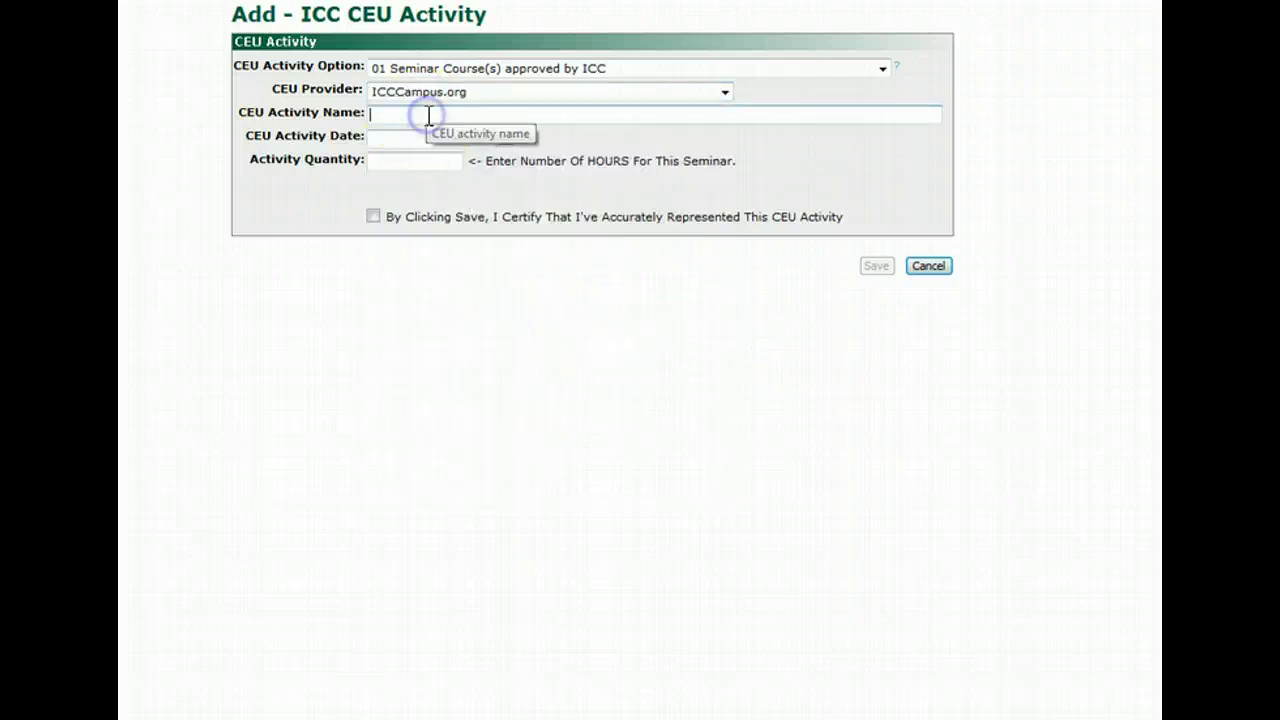
pyautogui.write('Seminar 101')
pyautogui.press('Tab')
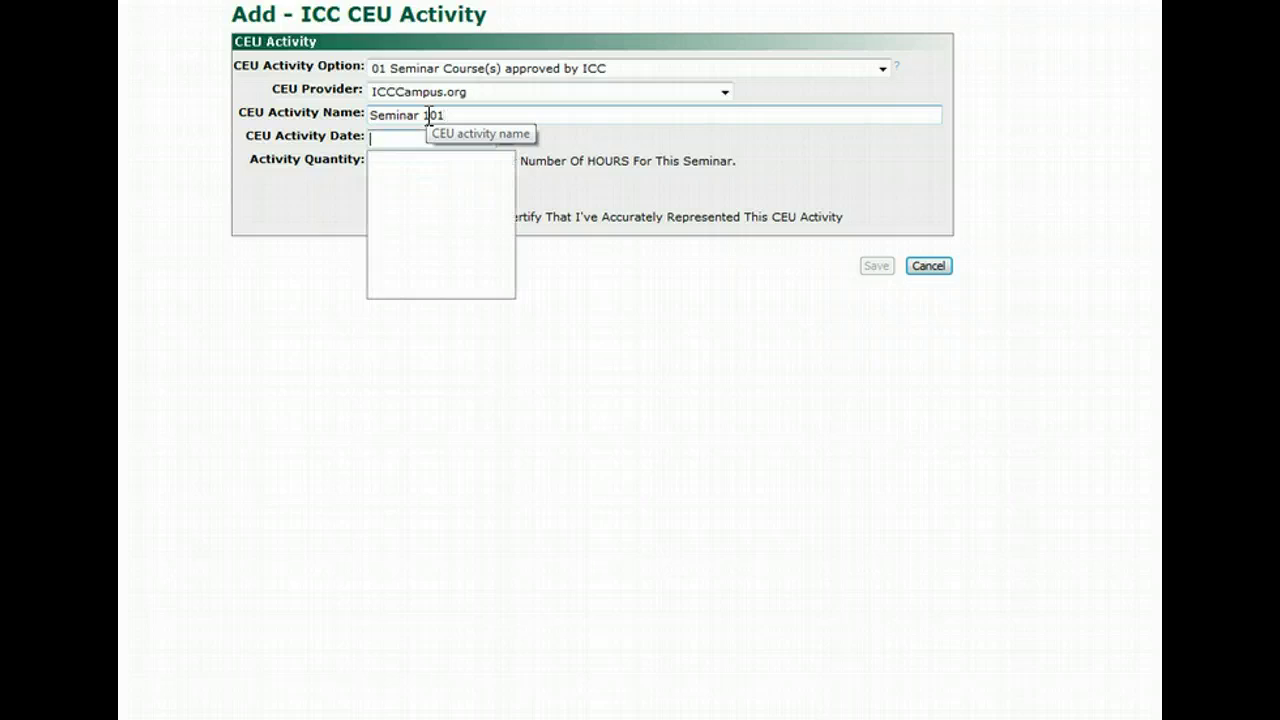
pyautogui.write('10/1/')
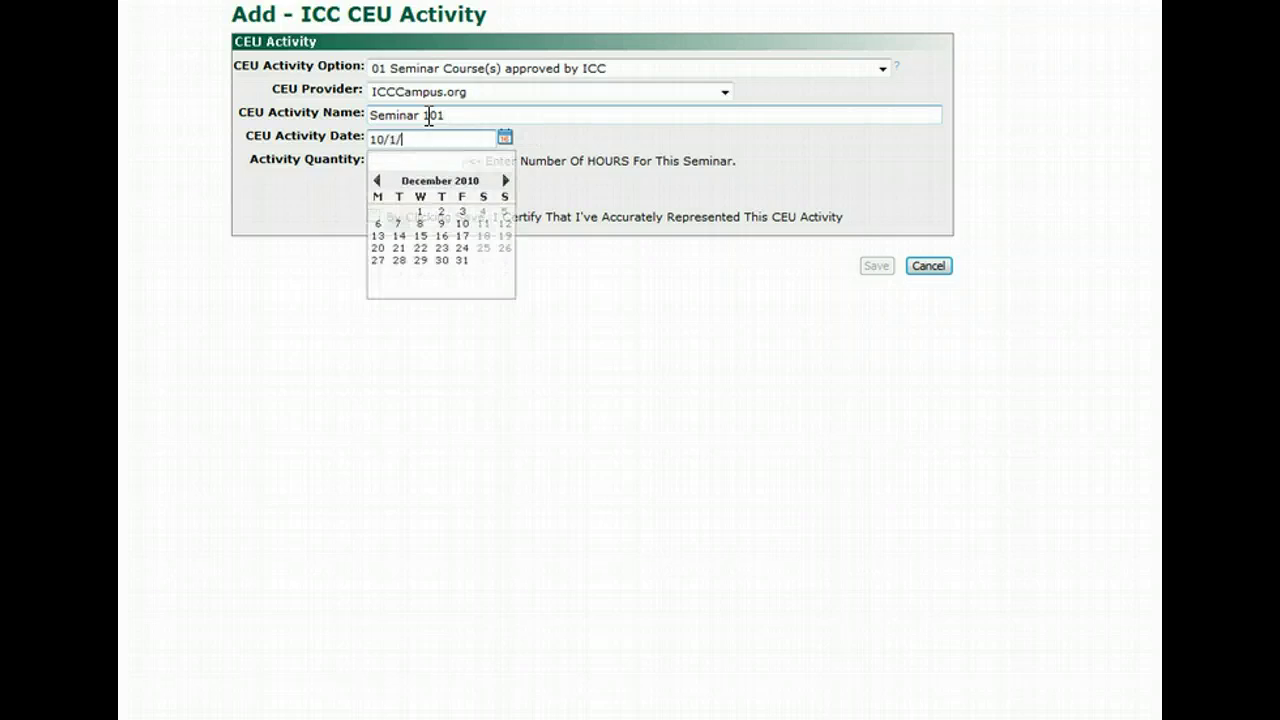
pyautogui.write('2010')
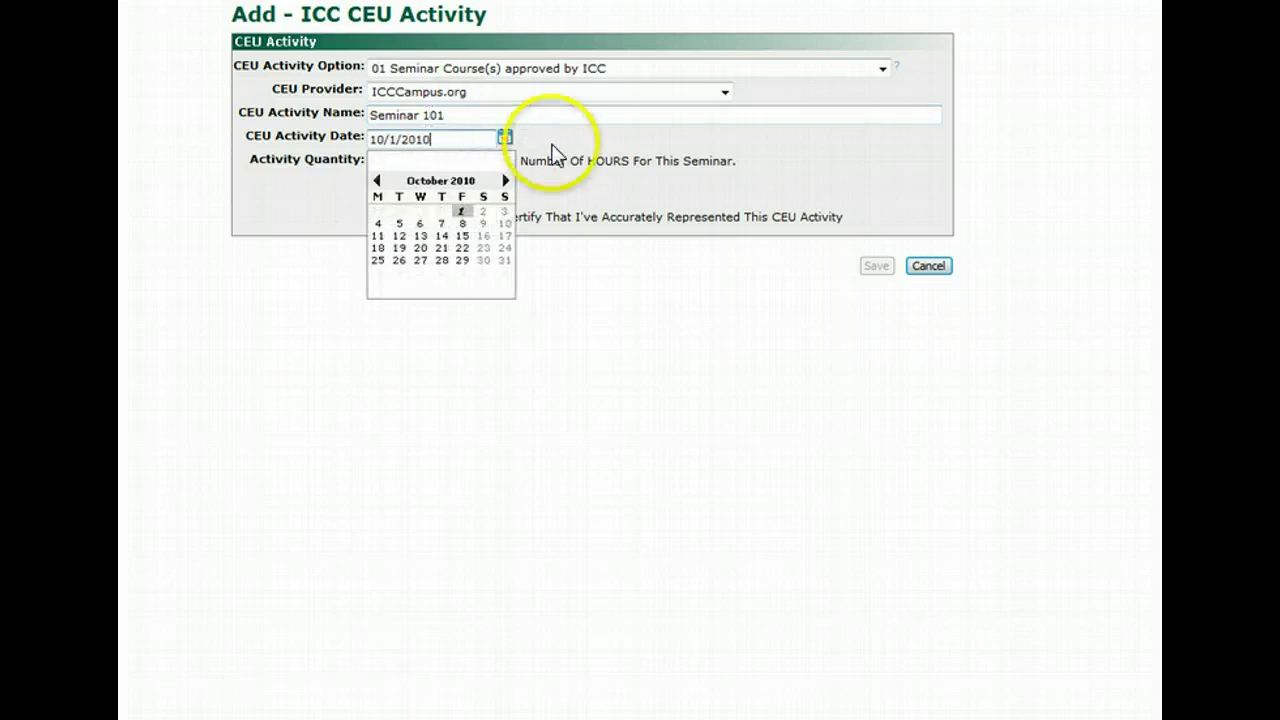
pyautogui.click(553, 136)
# Set the activity quantity to 8 hours, certify that the activity is accurately represented, and save it
pyautogui.click(428, 163)
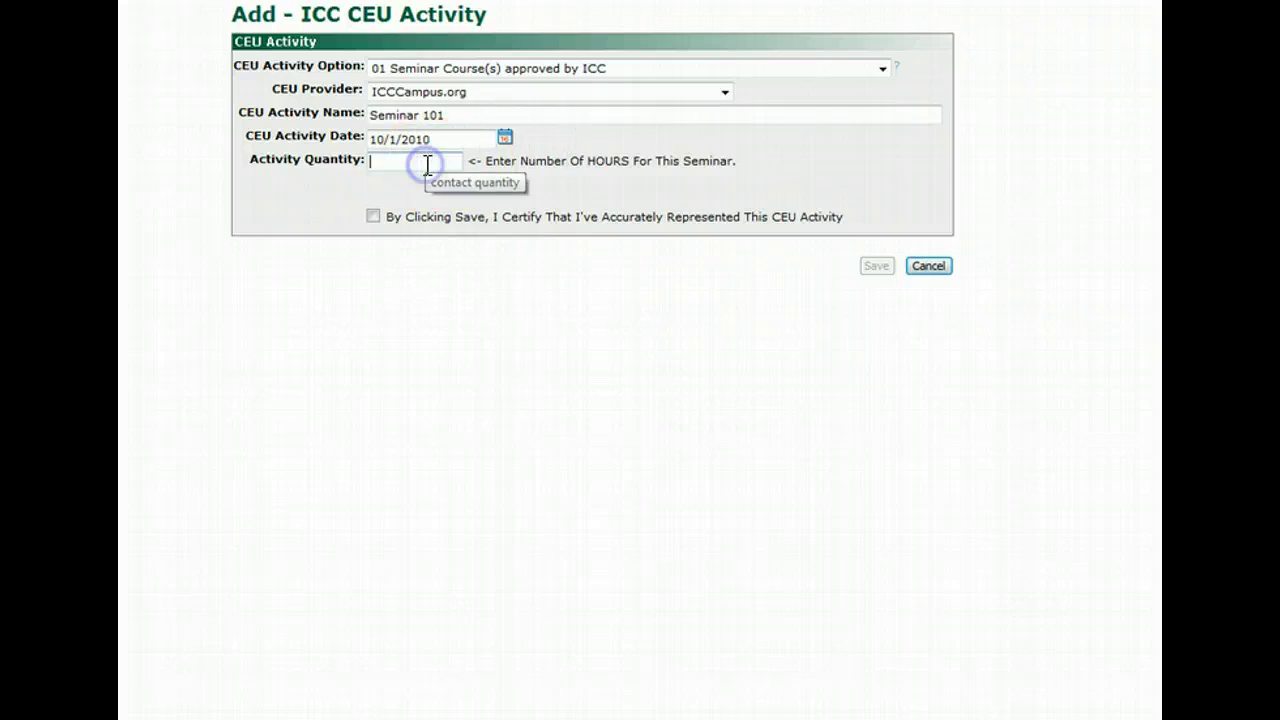
pyautogui.click(463, 119)
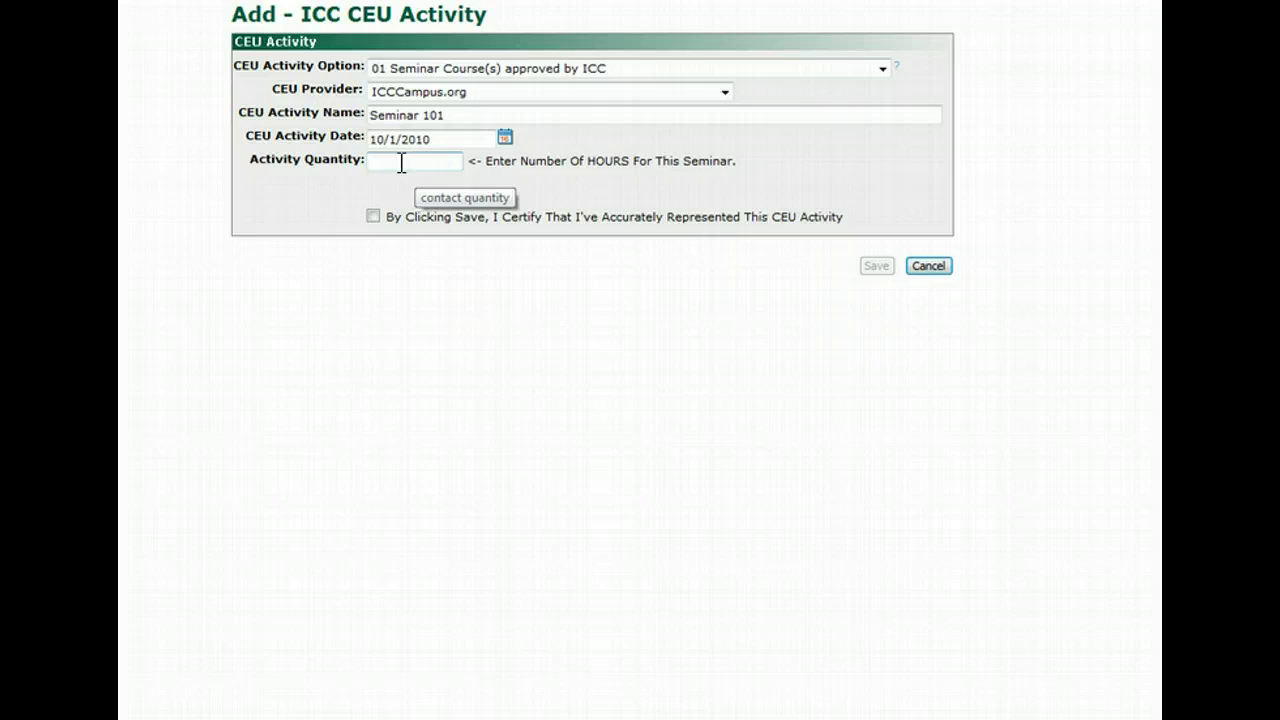
pyautogui.write('8')
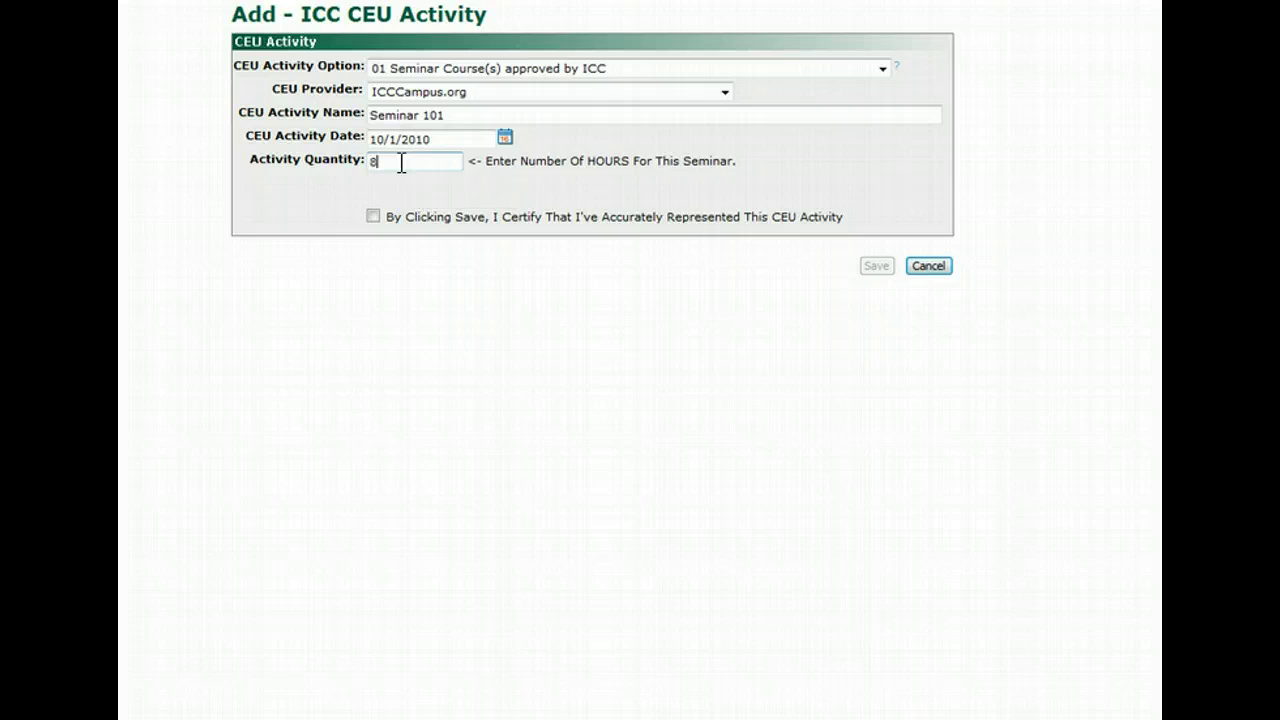
pyautogui.click(373, 215)
pyautogui.click(886, 268)
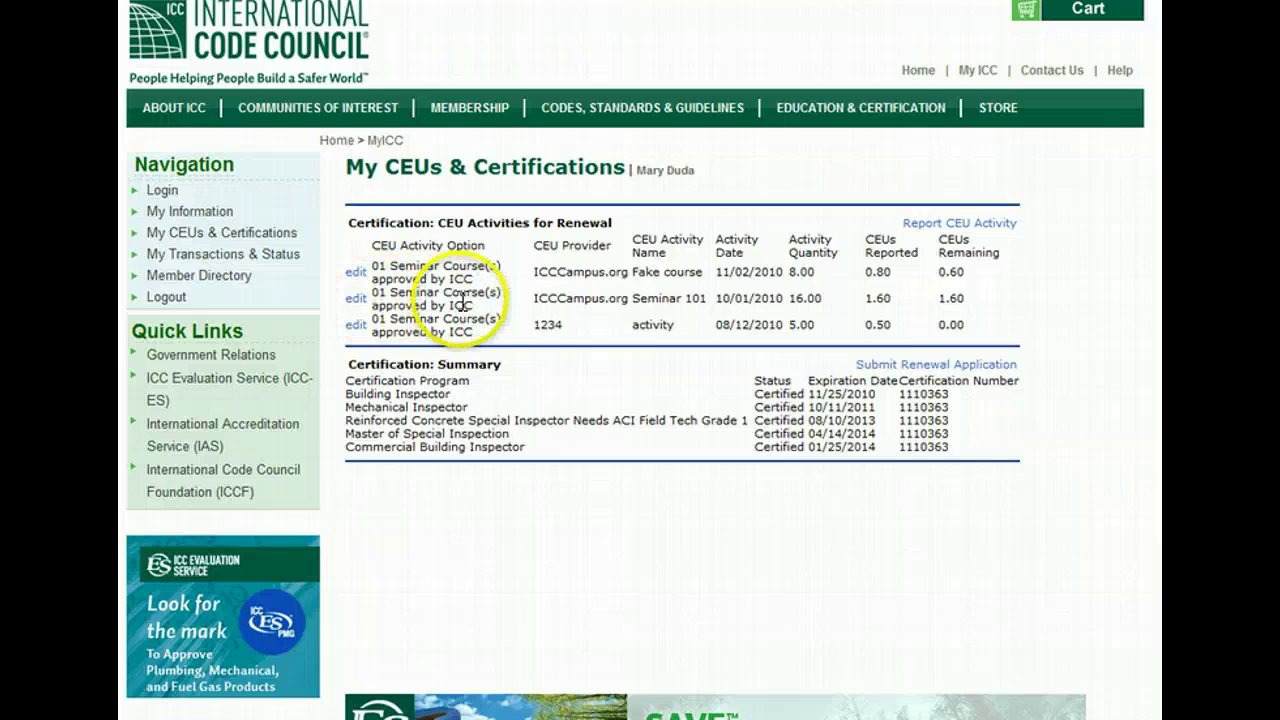
# Edit the Seminar 101 activity to a quantity of 24 hours, certify its accuracy, and save the change
pyautogui.click(356, 300)
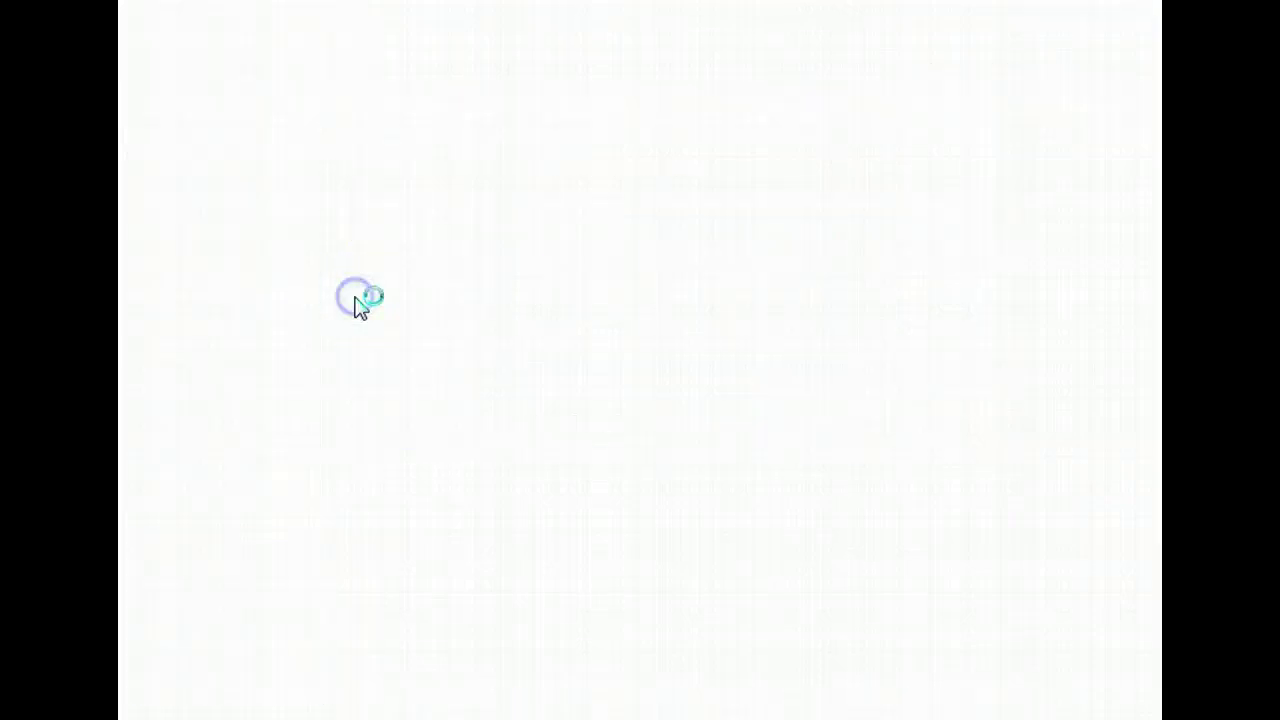
pyautogui.click(388, 163)
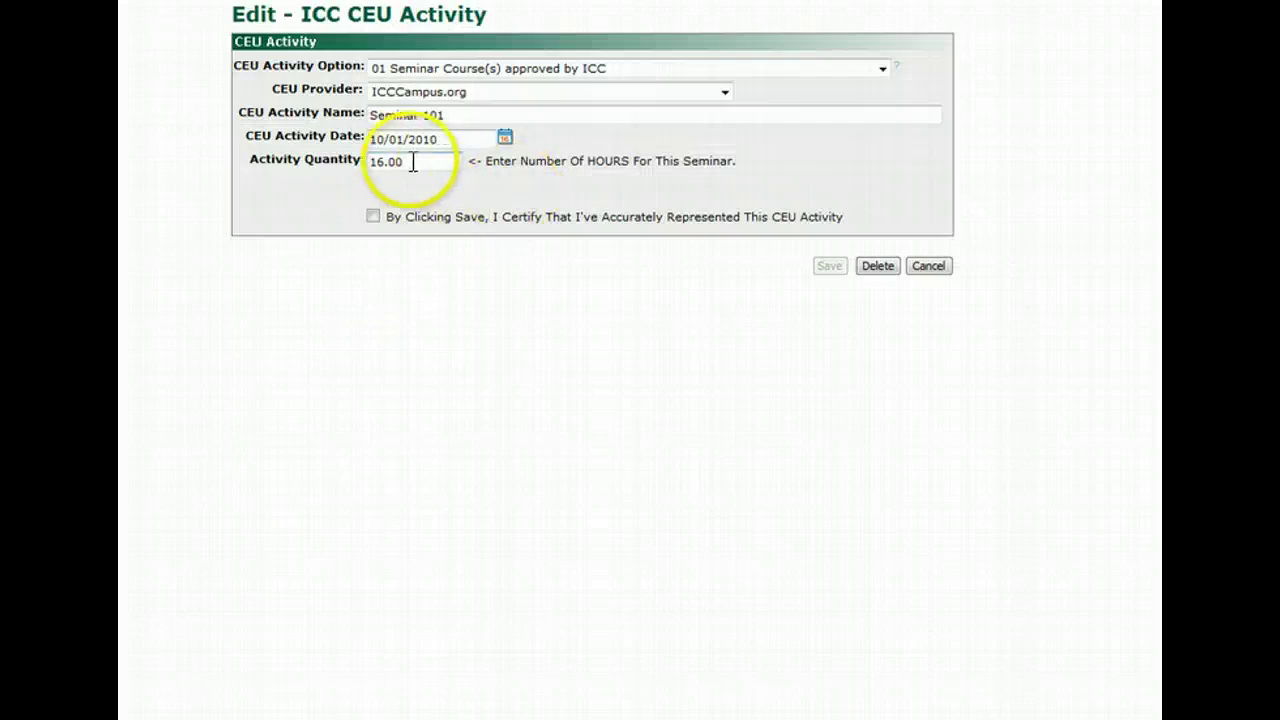
pyautogui.doubleClick(380, 162)
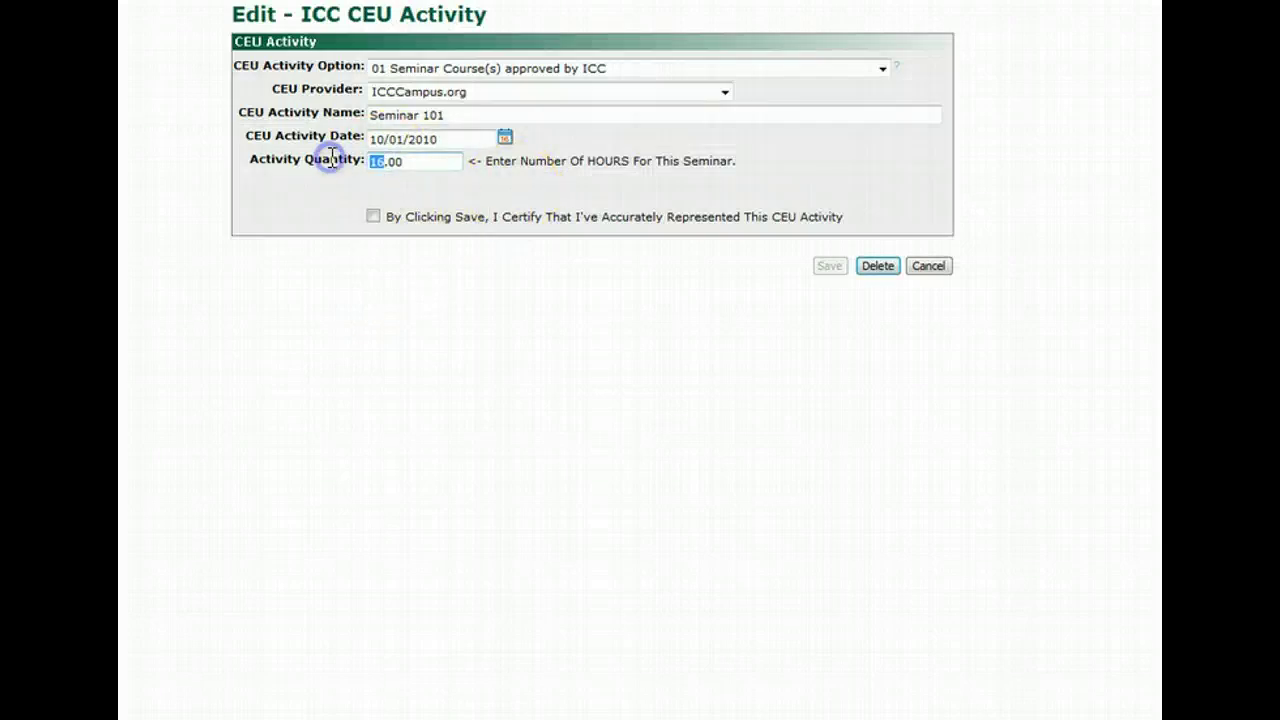
pyautogui.write('24')
pyautogui.click(373, 216)
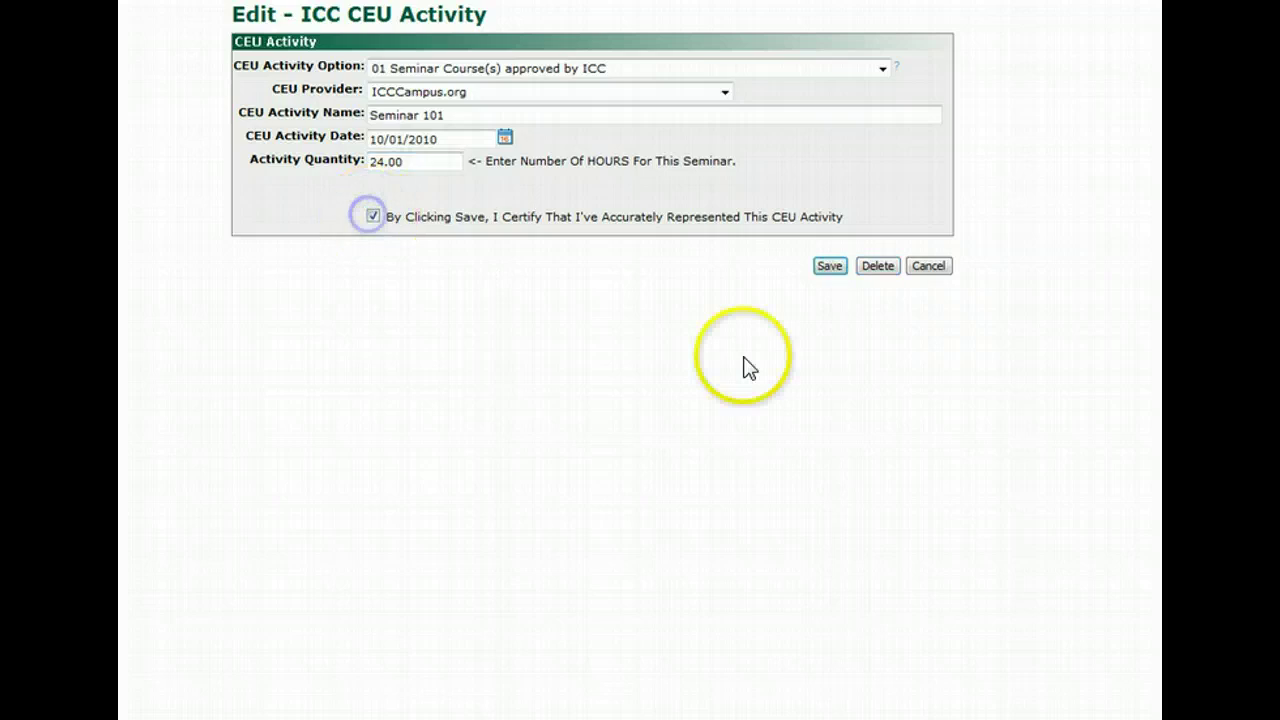
pyautogui.click(829, 267)
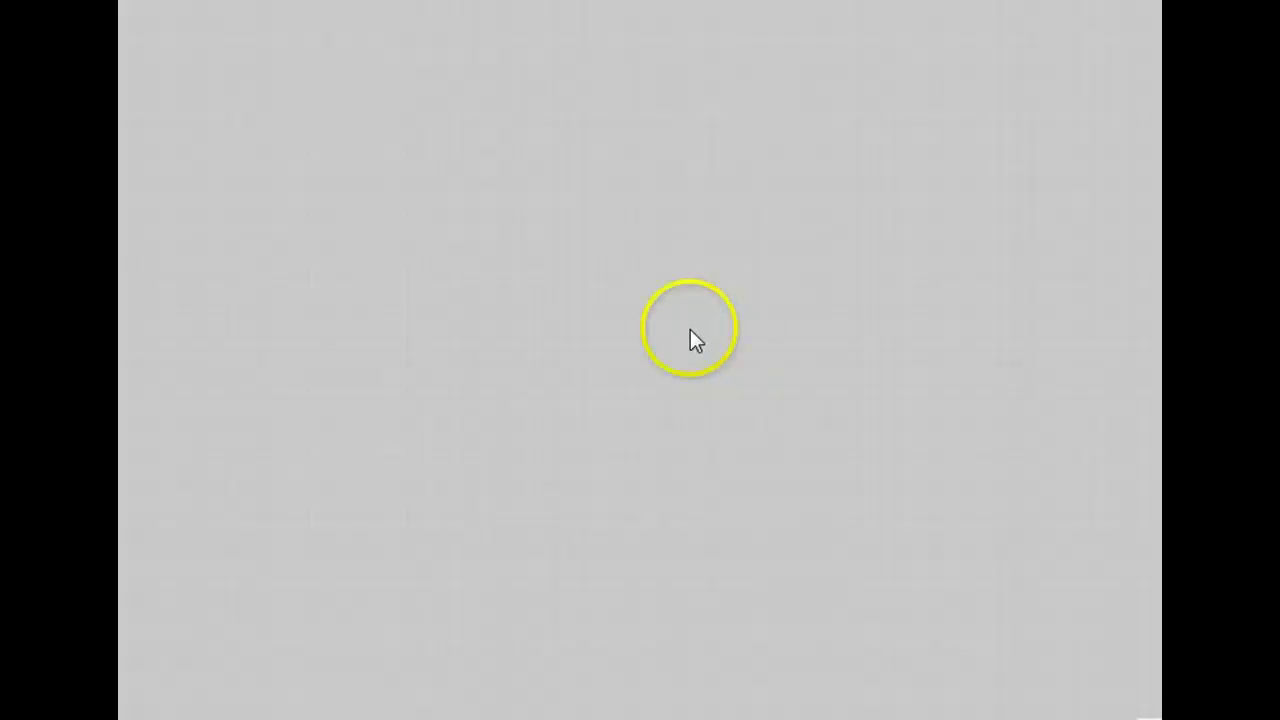